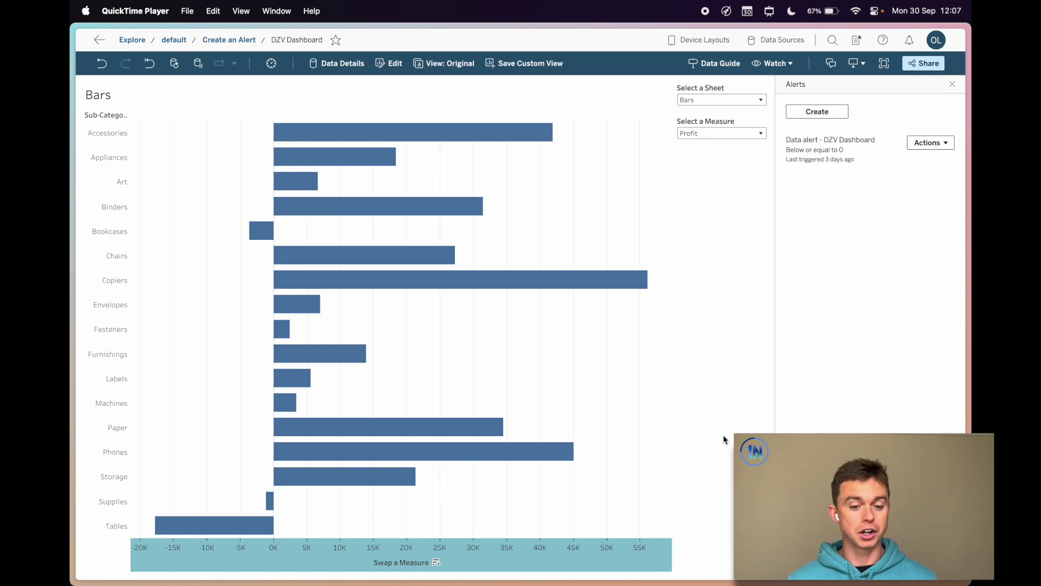
Step: Bring the browser forward and check the measure list, keeping Profit selected
click(724, 439)
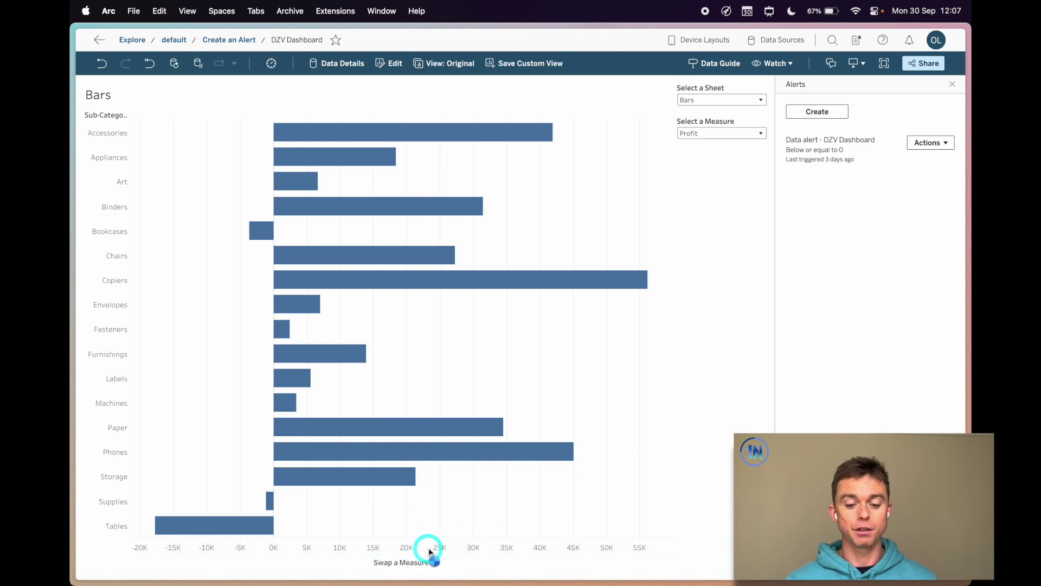
click(736, 134)
click(737, 135)
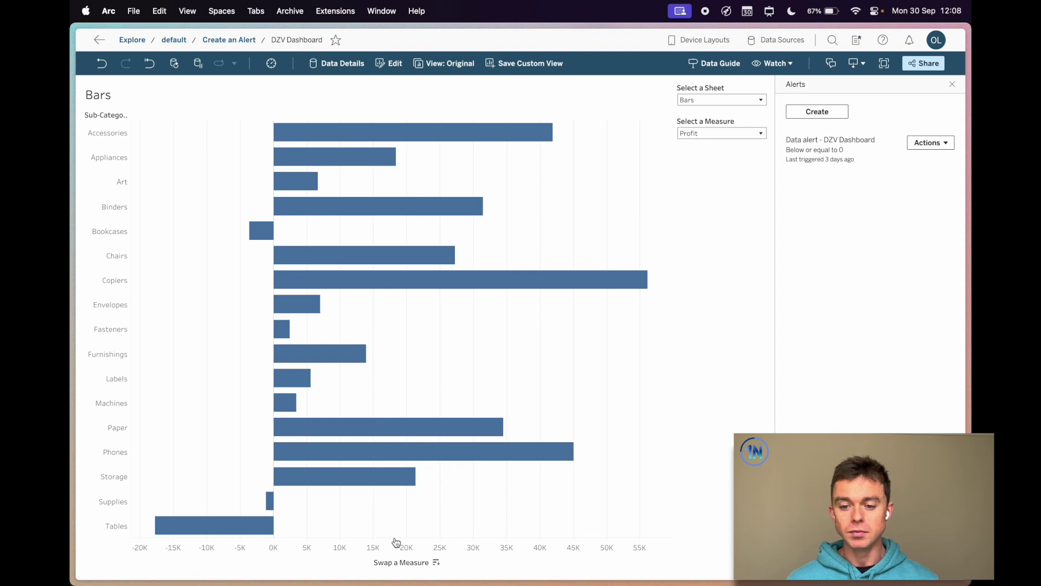
Step: Reopen Watch > Alerts, review the existing DZV Dashboard alert, and start a new alert
click(952, 84)
click(764, 211)
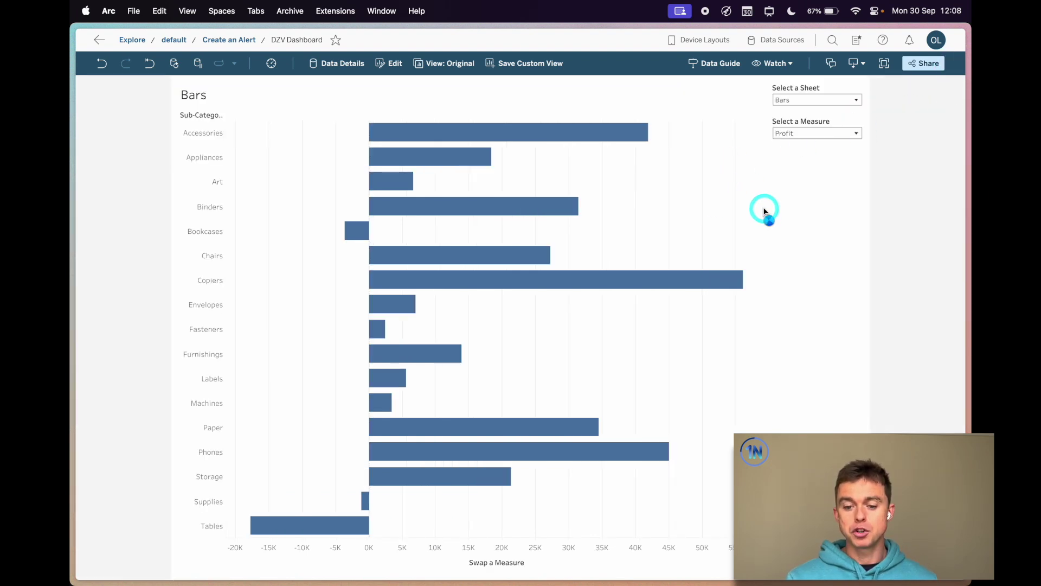
click(779, 68)
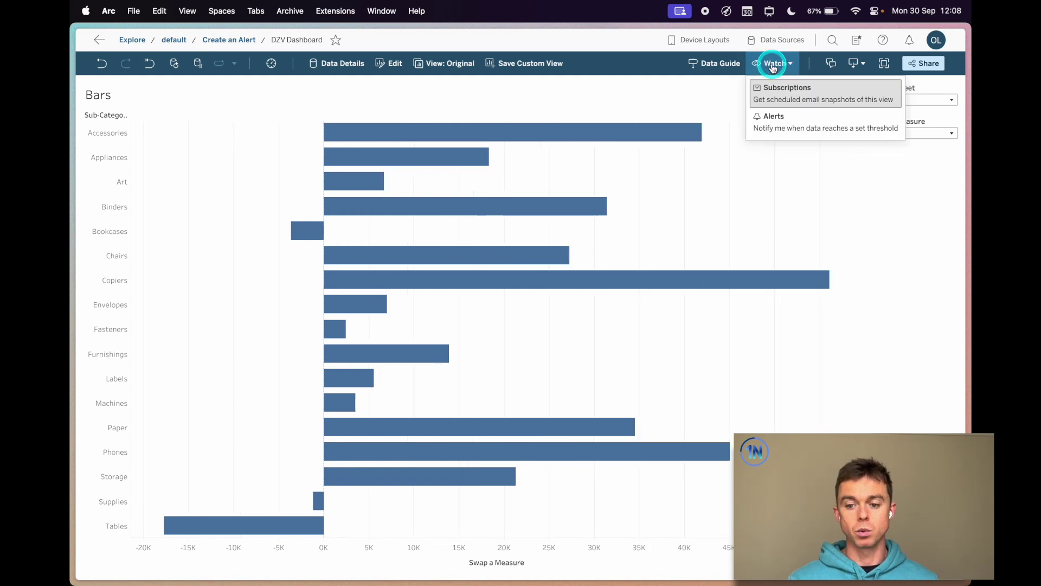
click(812, 125)
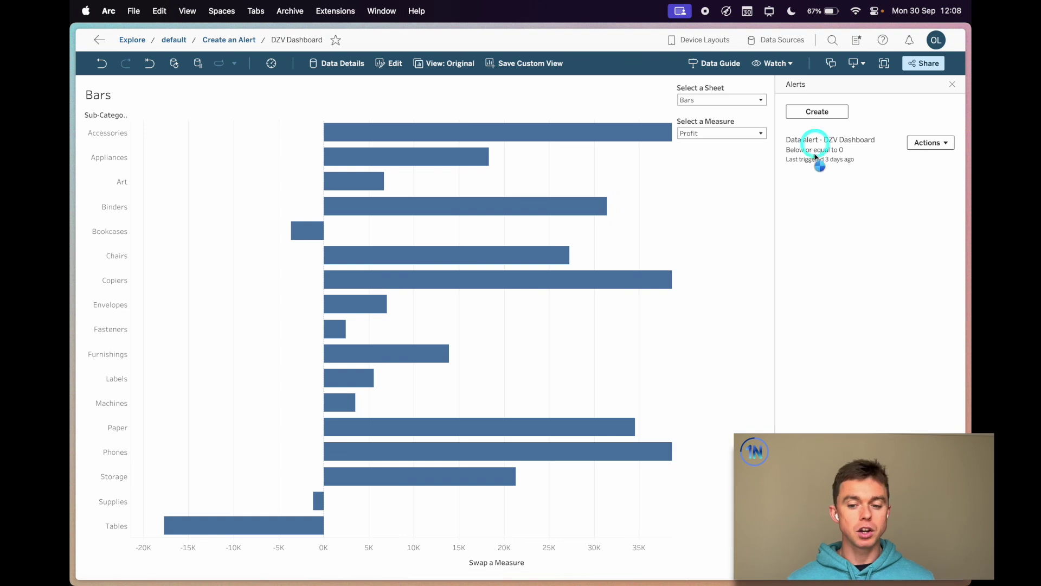
click(861, 169)
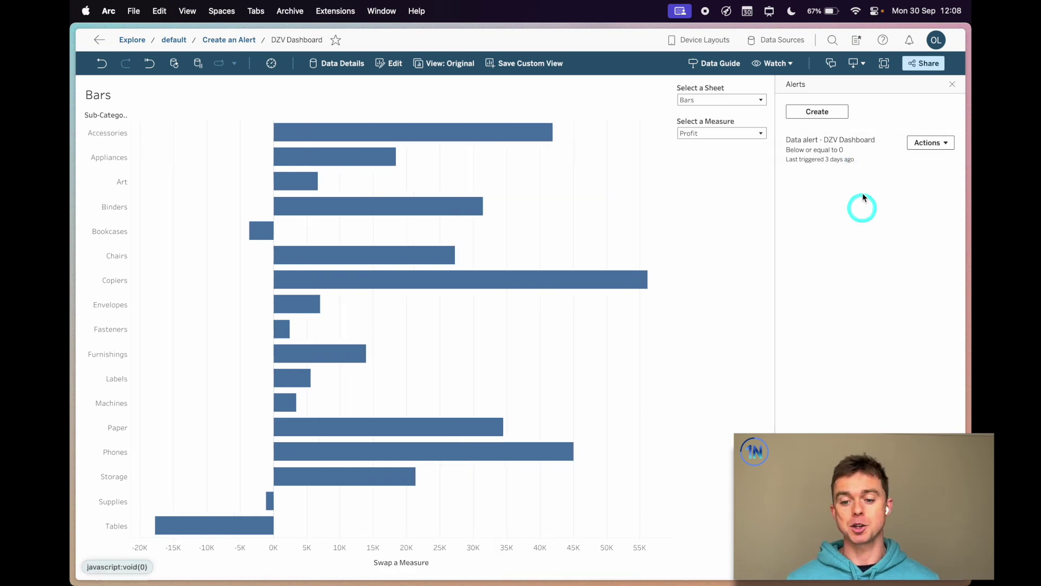
click(876, 145)
click(829, 167)
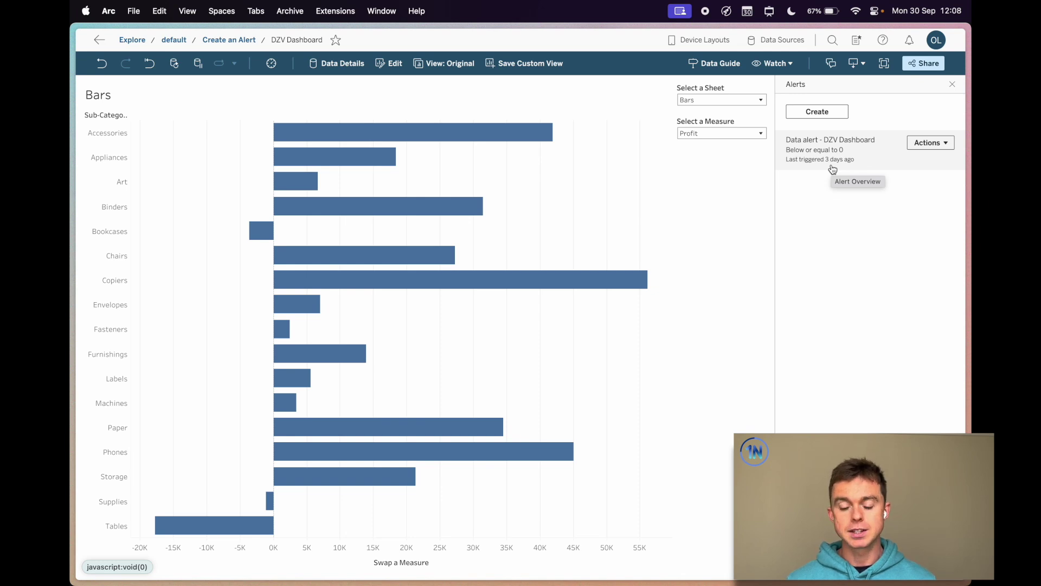
click(833, 112)
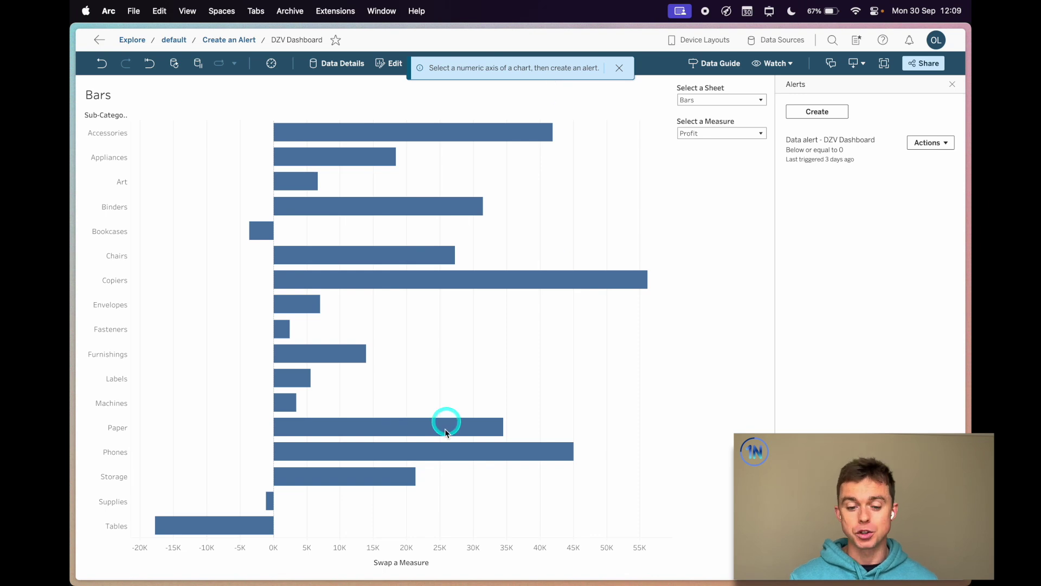
Step: Pick the chart's profit axis for the new alert and move the Create Alert dialog aside
click(448, 557)
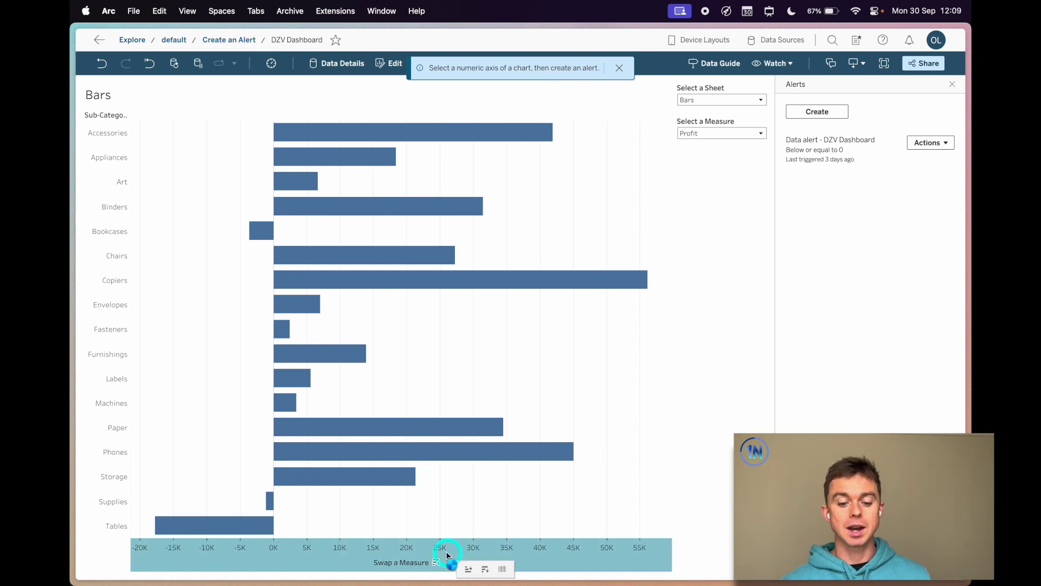
click(817, 110)
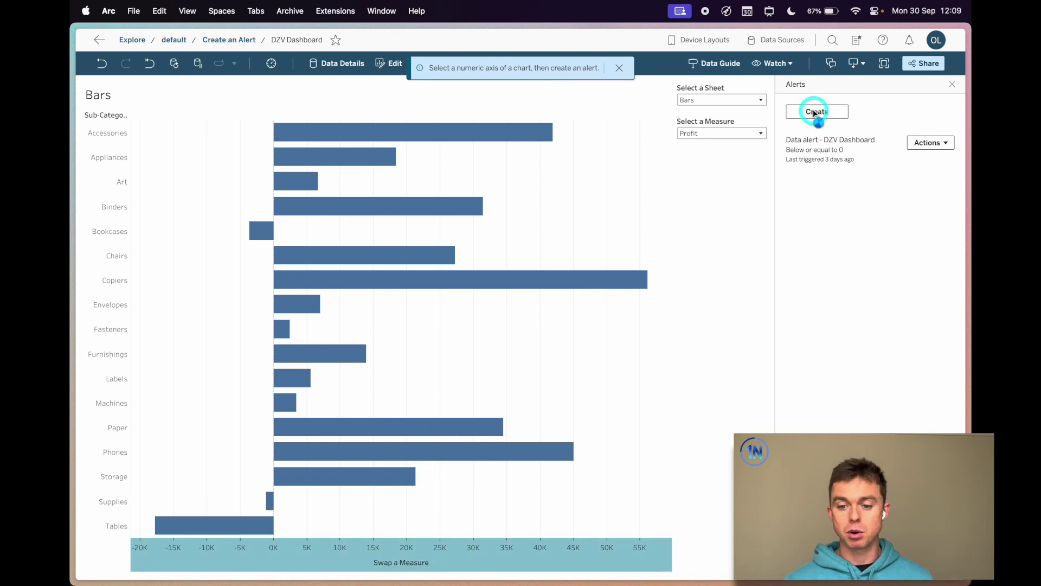
drag(446, 195, 724, 189)
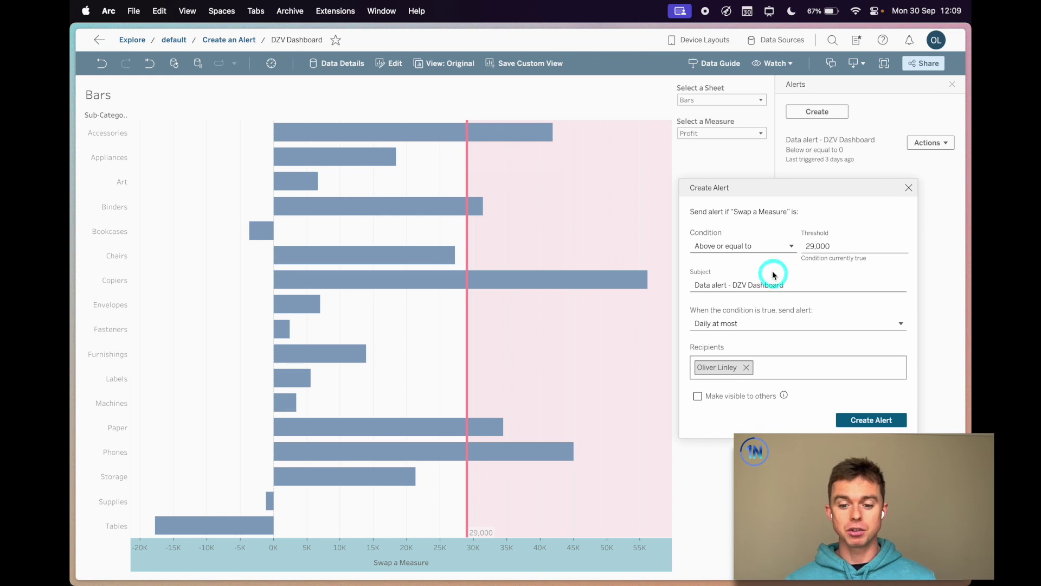
Step: Set the condition to Below or equal to 0 and the subject to 'Uh oh profit going down'
click(748, 245)
click(759, 291)
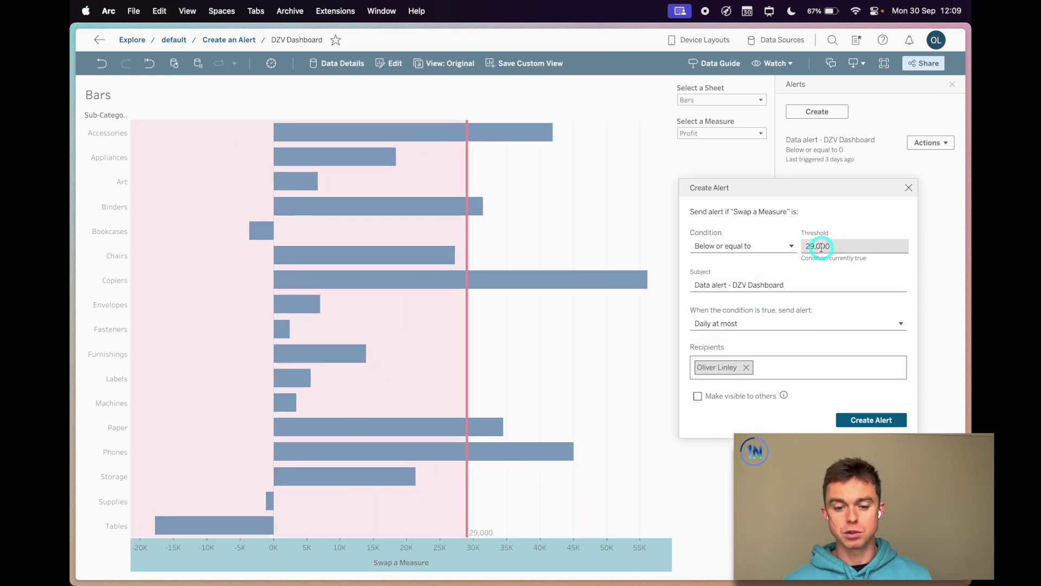
double_click(821, 246)
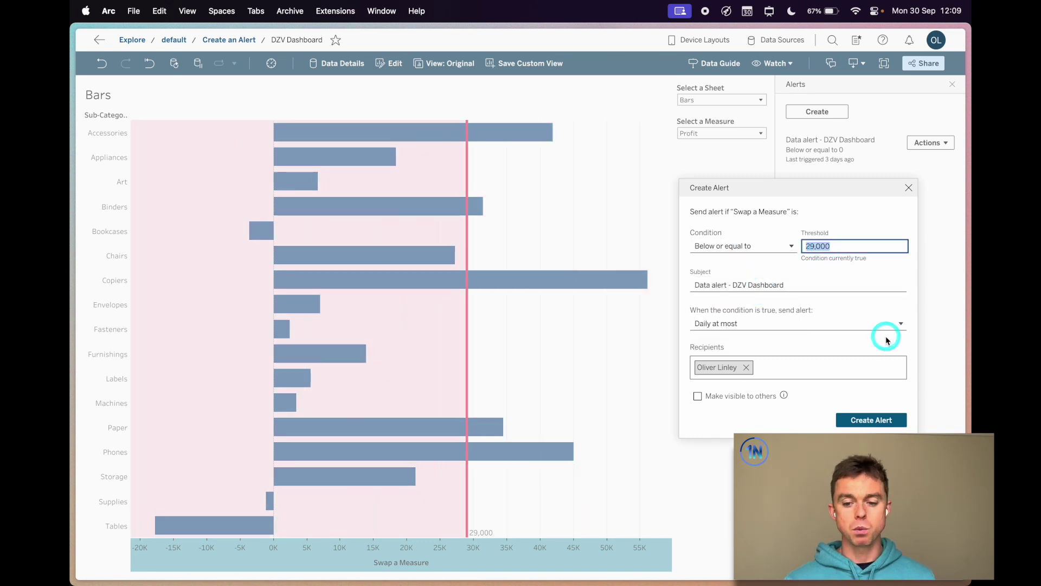
text(0)
triple_click(813, 283)
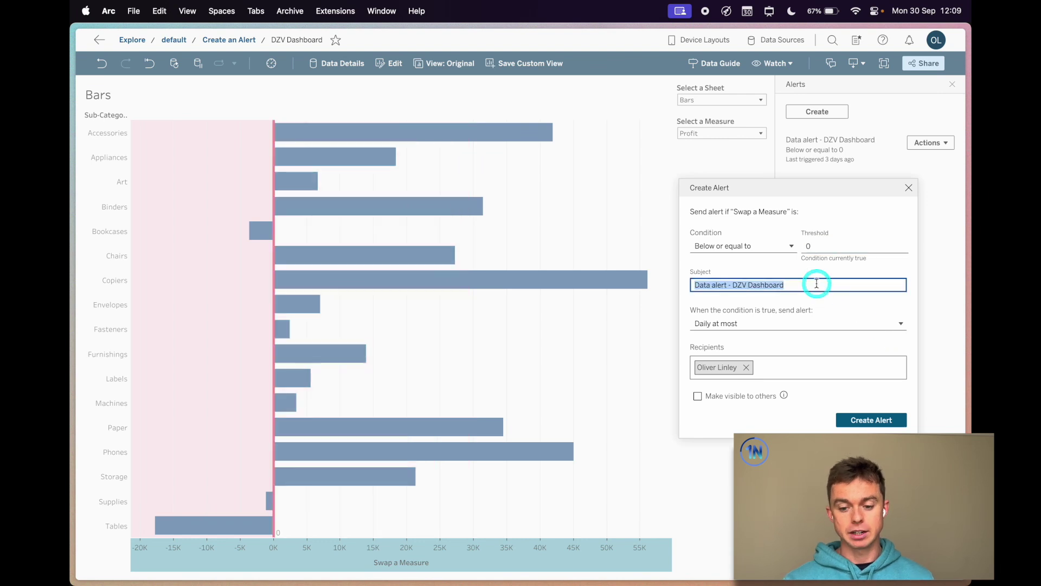
text(Uh )
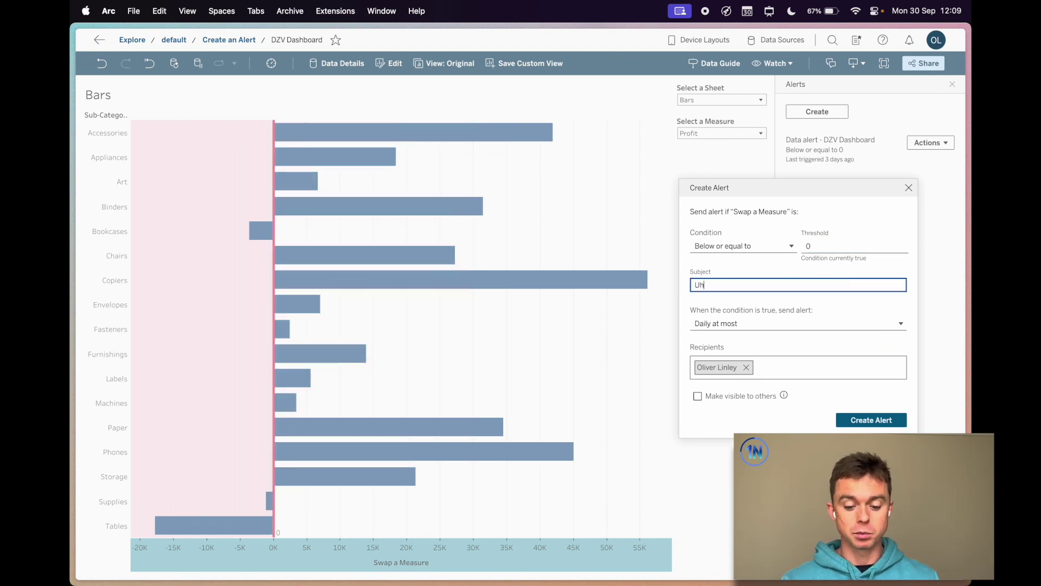
text(oh profit going)
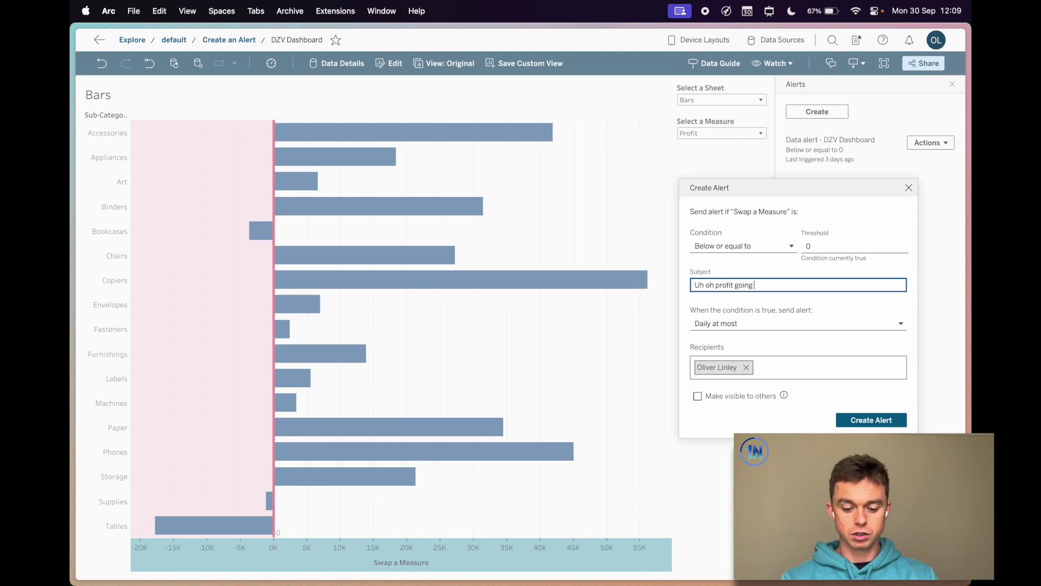
text( down)
click(784, 324)
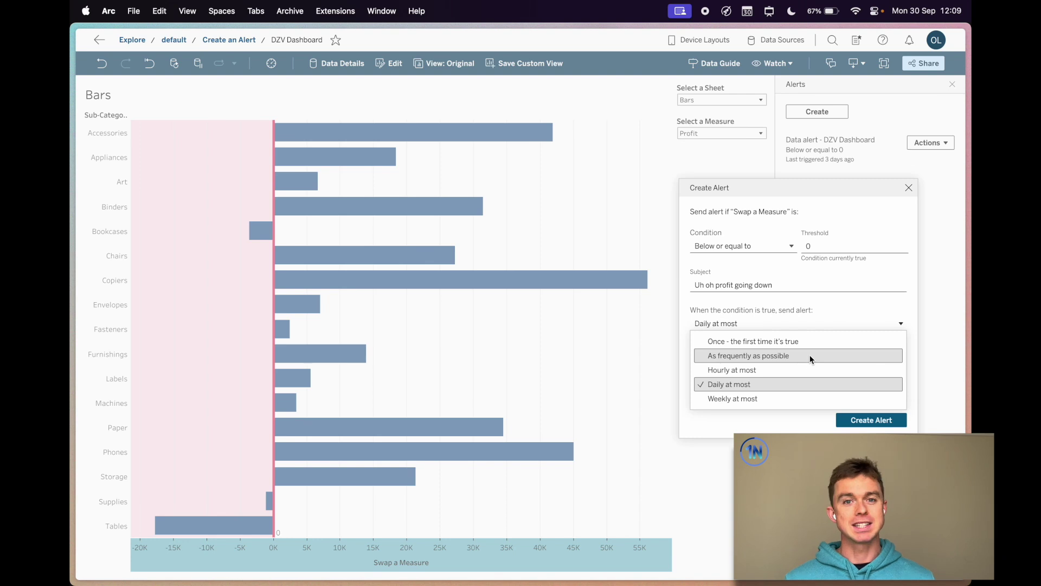
Step: Keep Daily at most frequency, make the alert visible to others, add a recipient, and save it
click(780, 387)
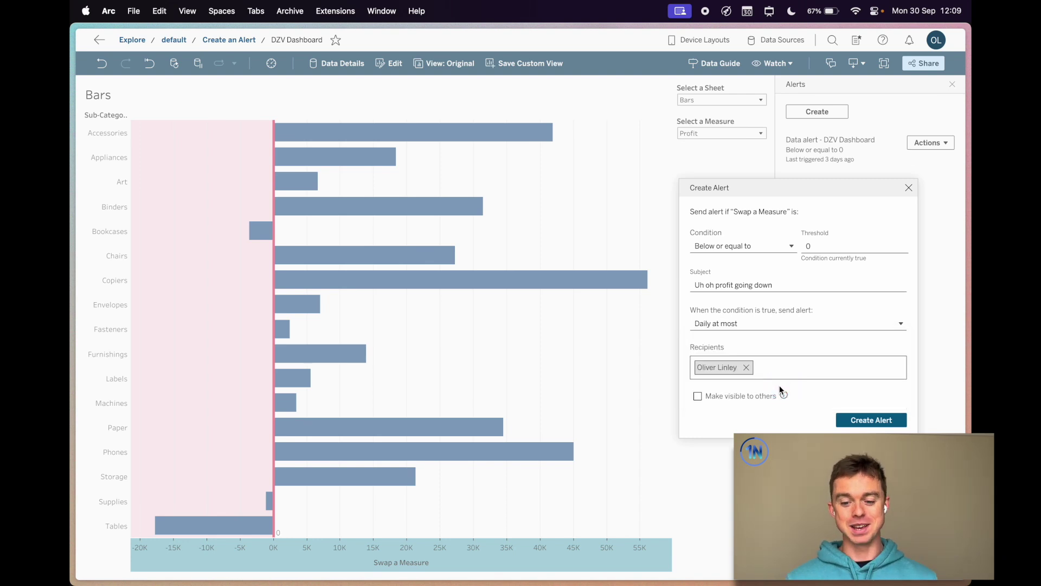
click(739, 396)
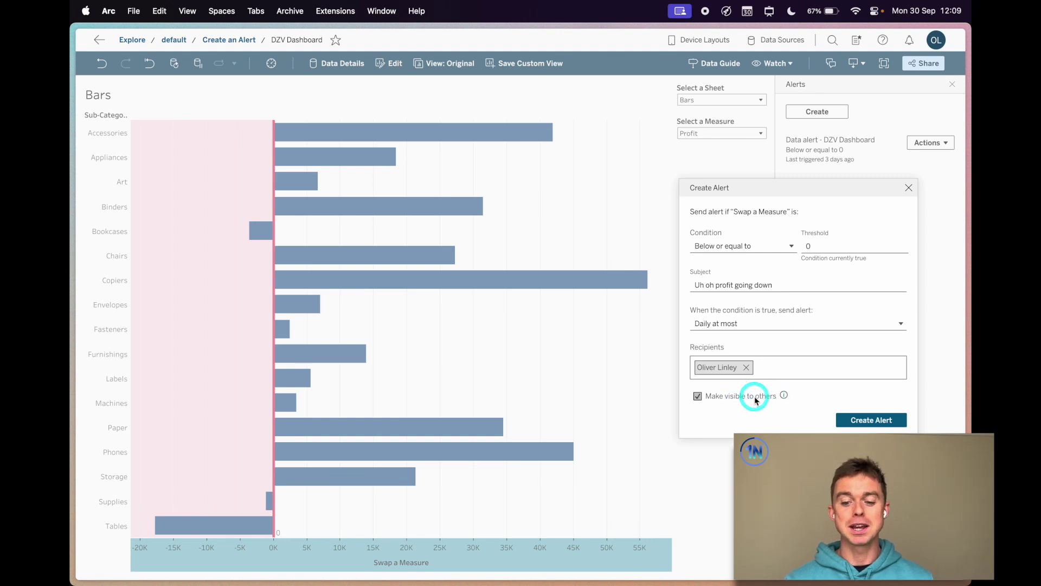
mouse_move(785, 395)
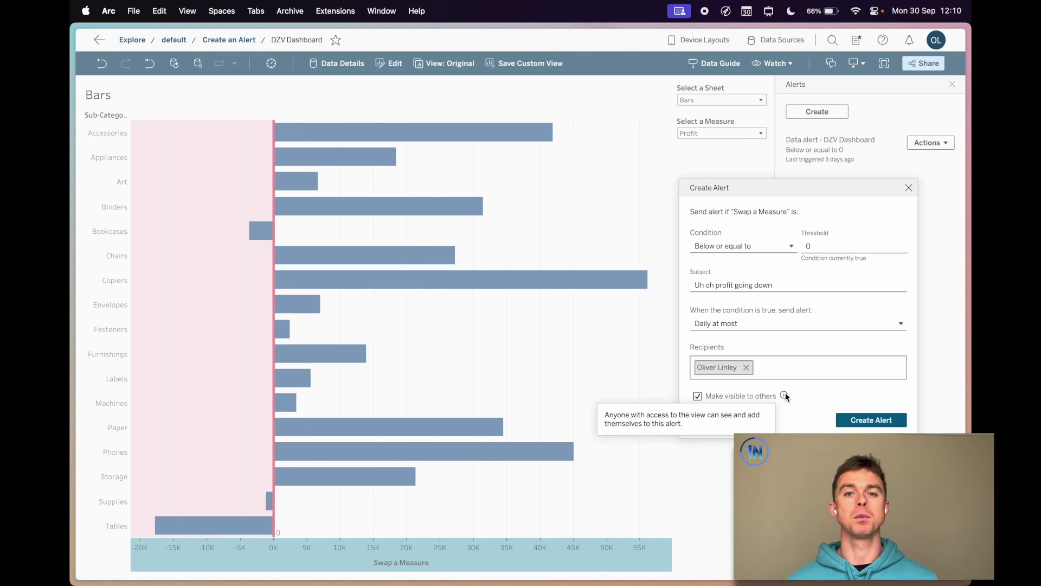
click(796, 371)
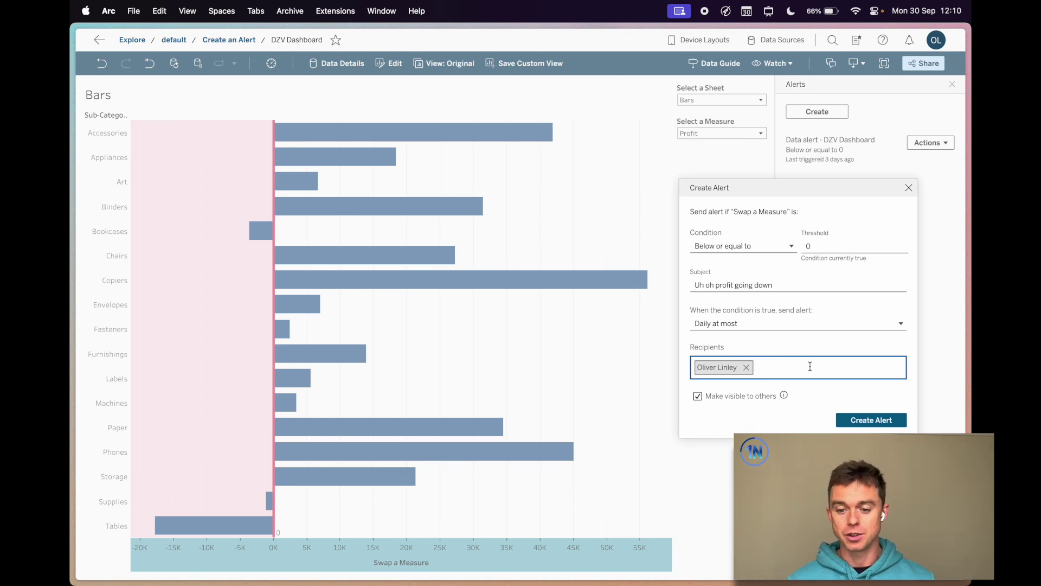
click(883, 420)
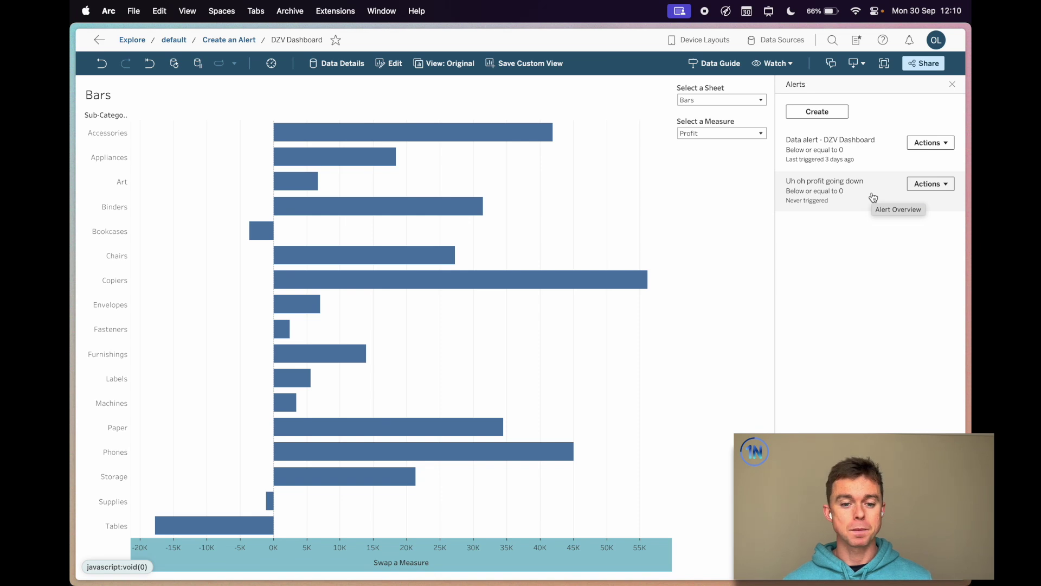
Step: Inspect profit values on the chart bars while the new alert is listed
click(321, 168)
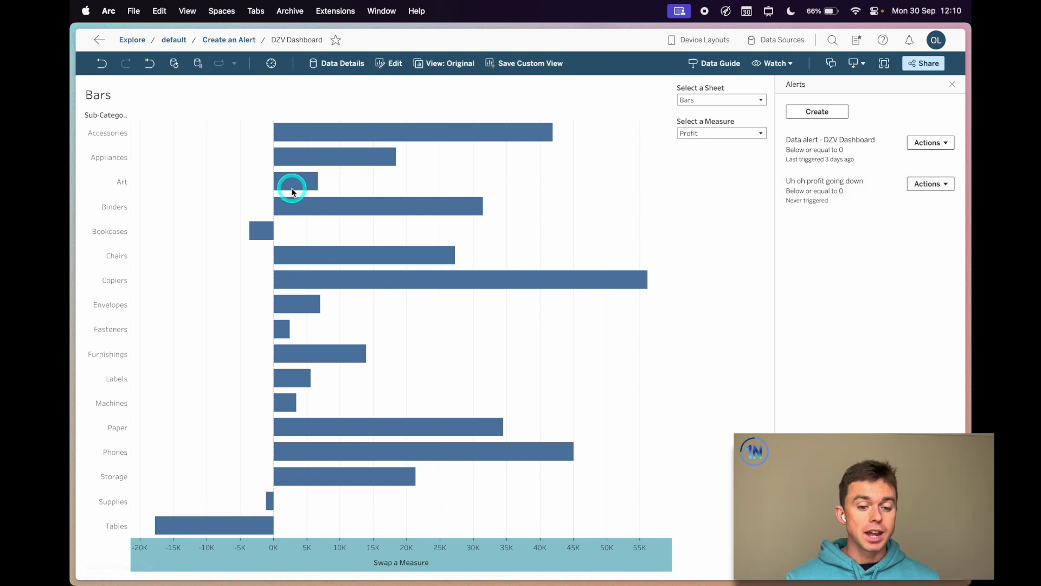
mouse_move(294, 184)
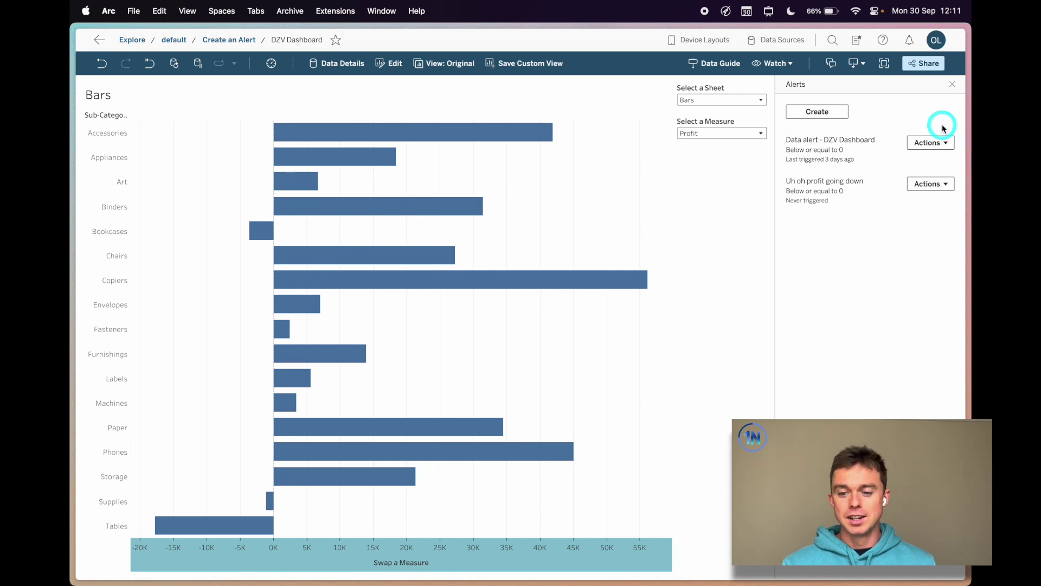
Step: Go to My Content's Alerts tab and point out the first alert's last check and trigger times
click(936, 44)
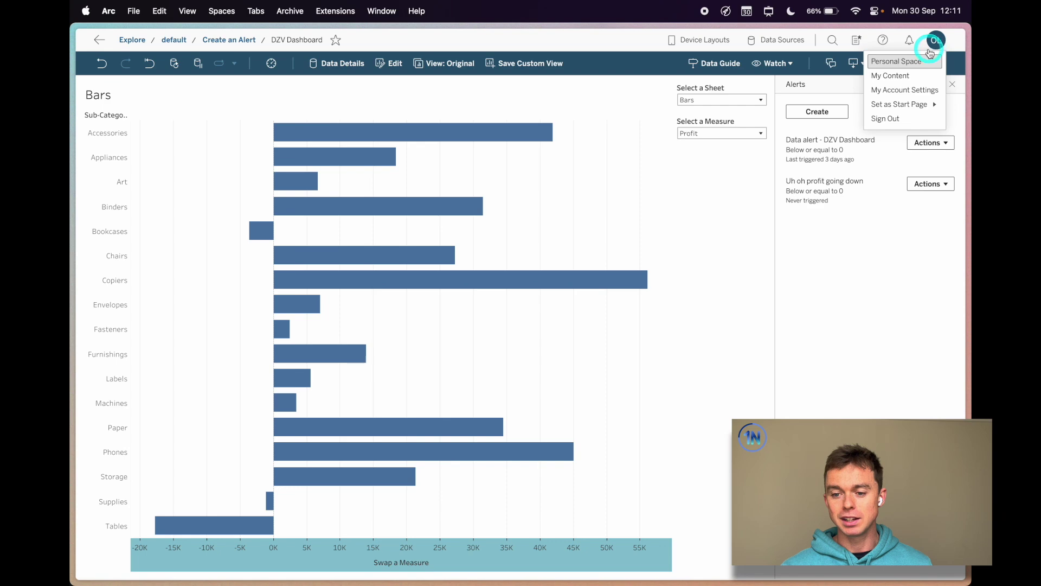
click(893, 76)
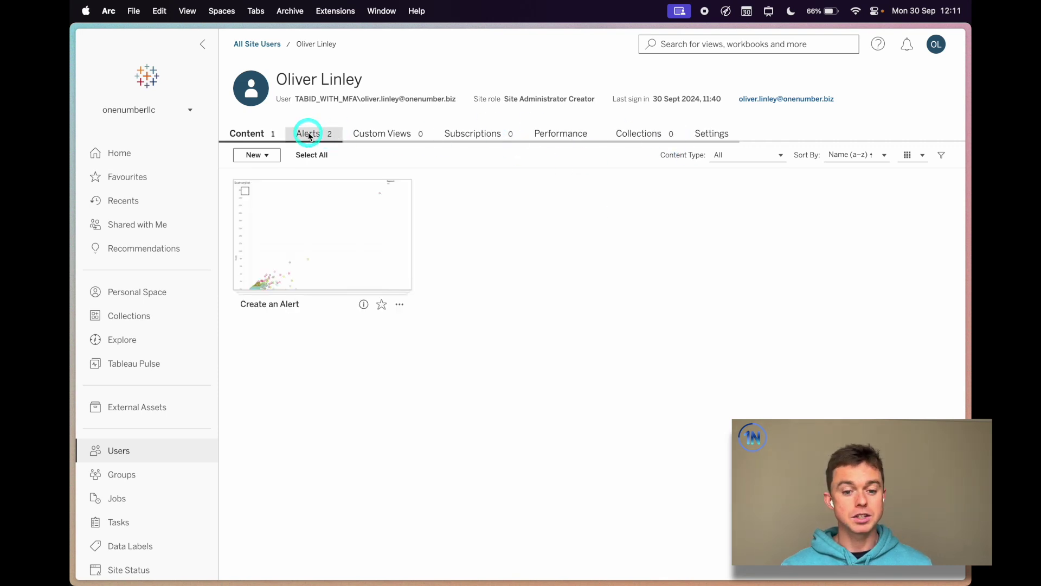
click(310, 136)
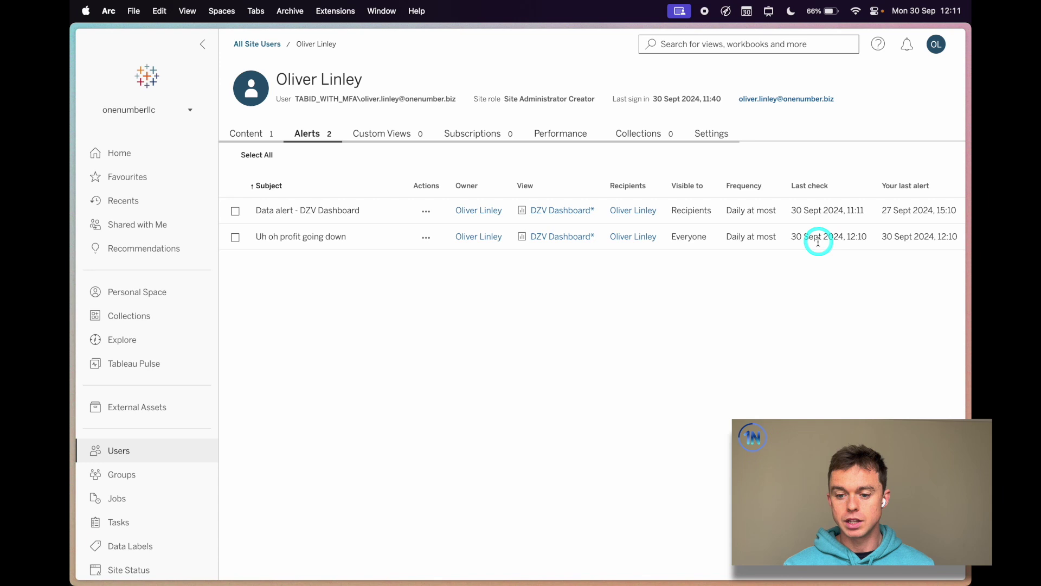
drag(882, 210, 930, 210)
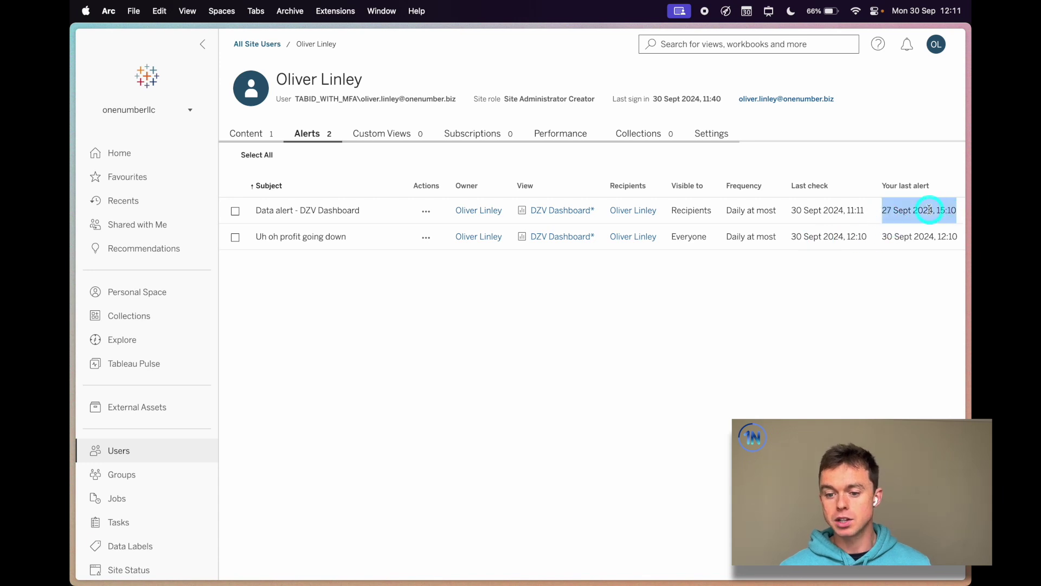
drag(790, 210, 872, 214)
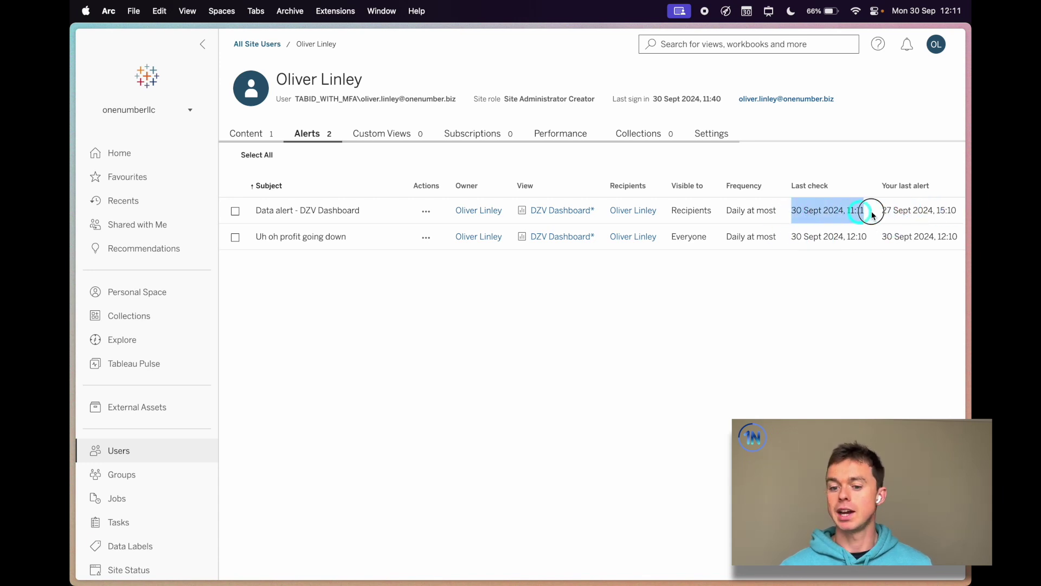
click(866, 211)
click(782, 220)
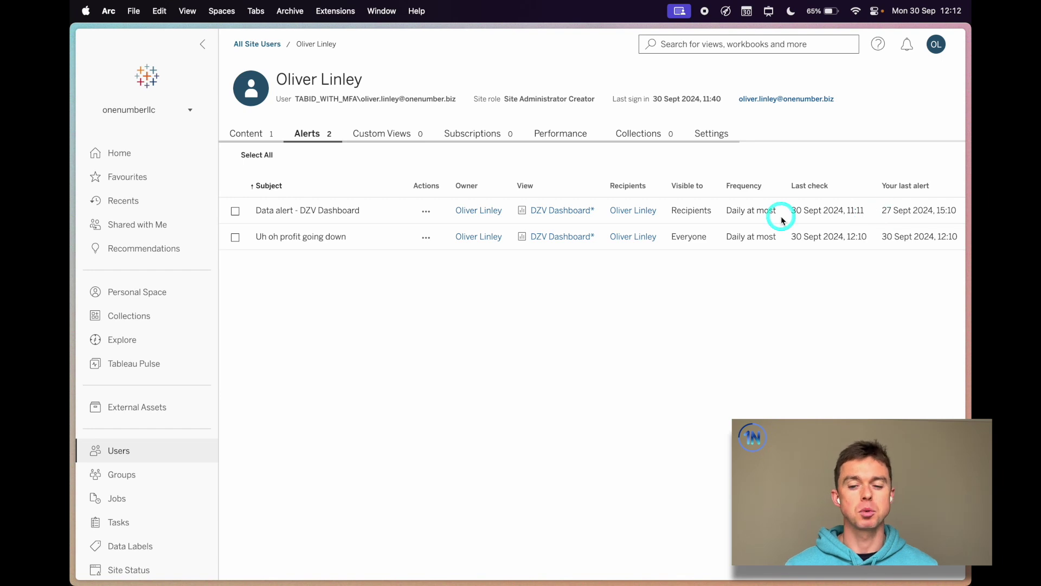
Step: Select both DZV Dashboard alerts to view bulk Actions, then deselect them
click(235, 211)
click(235, 237)
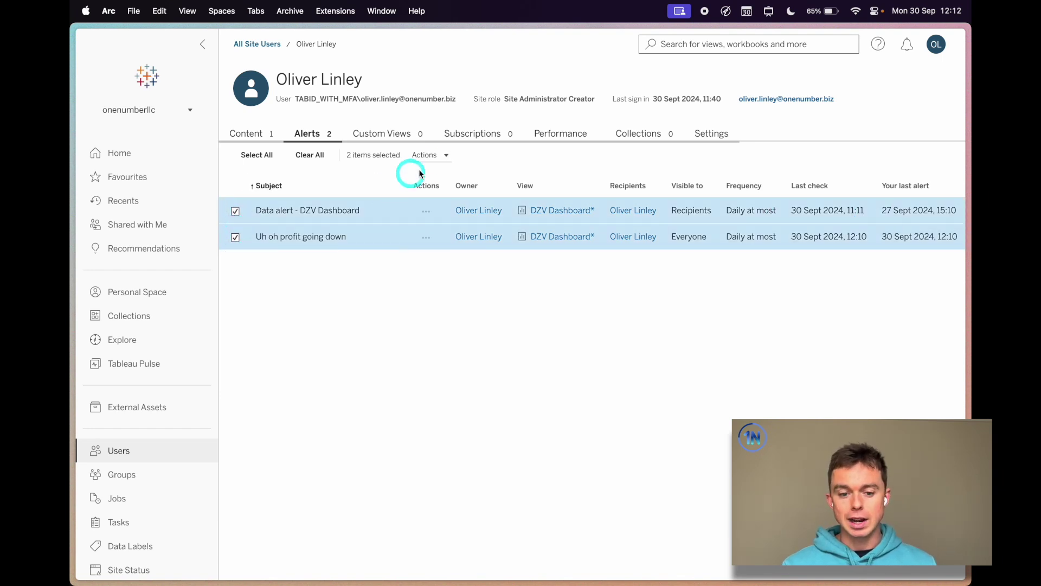
click(434, 163)
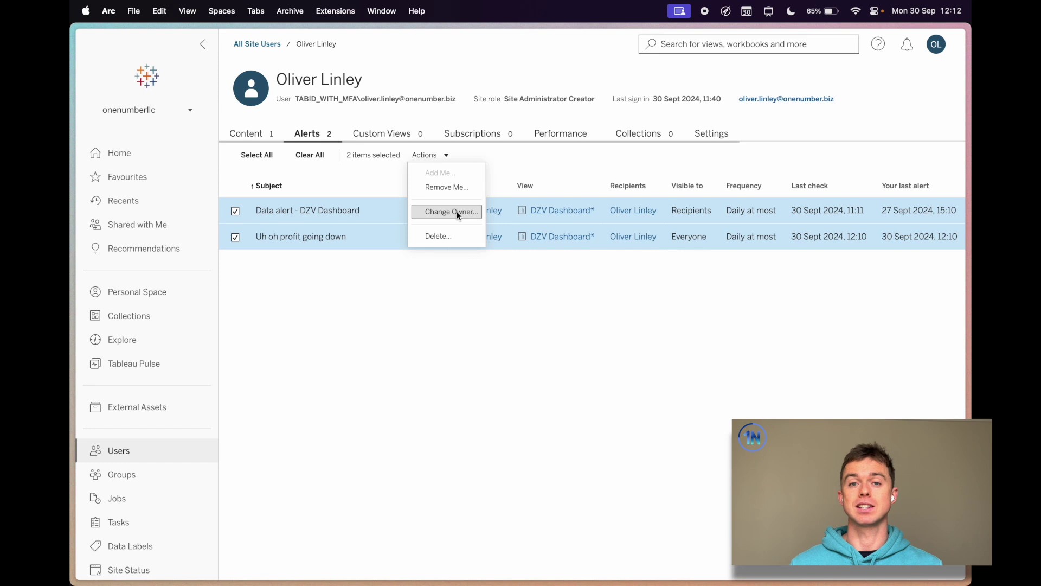
click(390, 318)
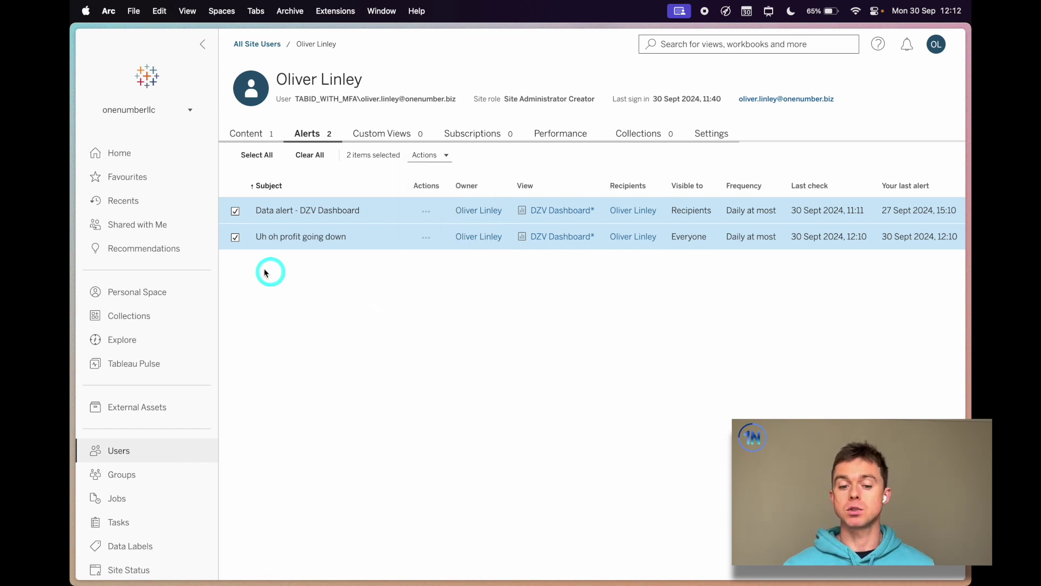
click(235, 212)
click(235, 237)
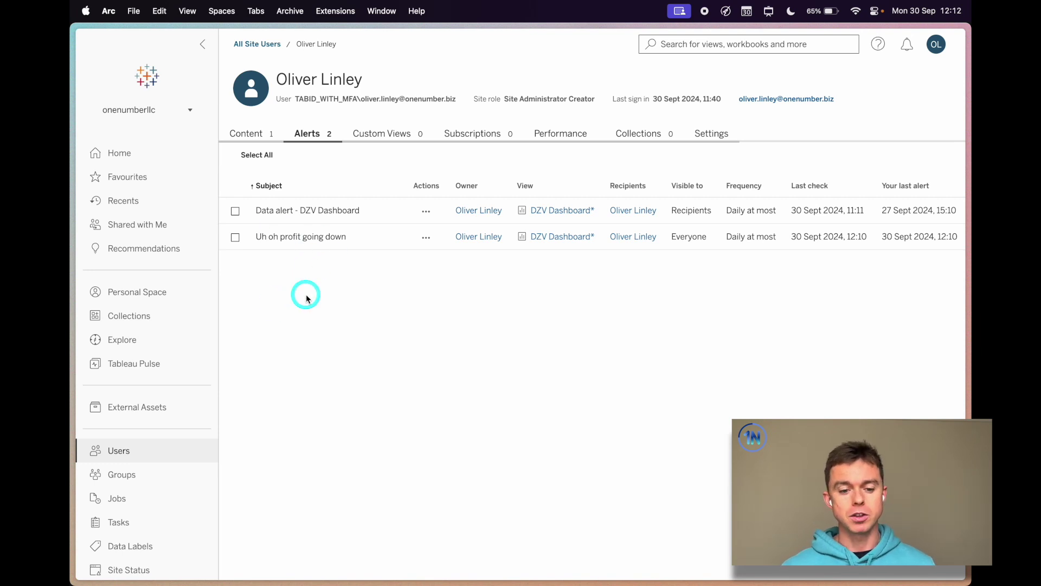
click(426, 211)
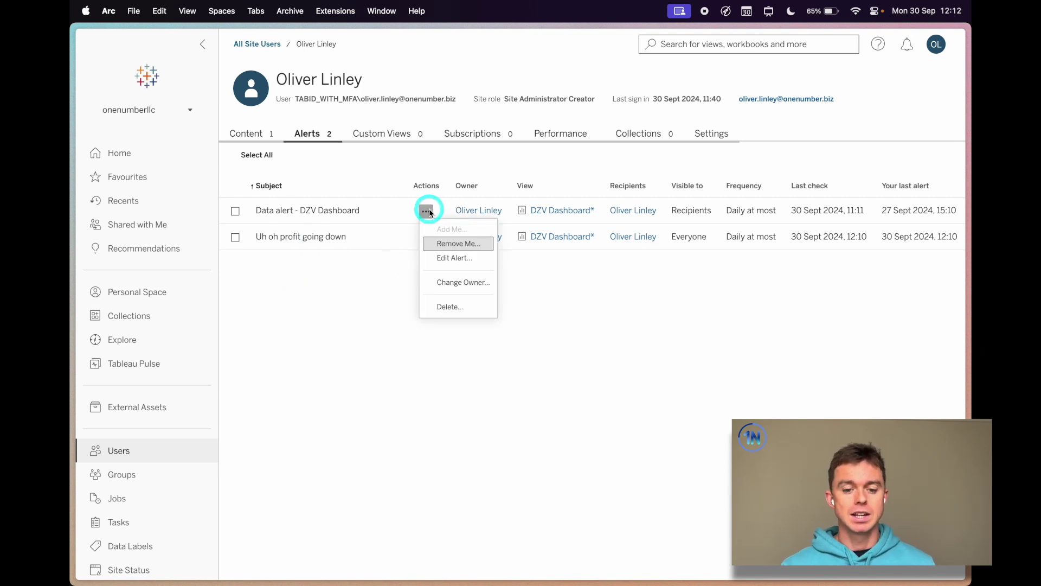
Step: Choose Edit Alert on the first data alert to reopen the DZV Dashboard
click(477, 258)
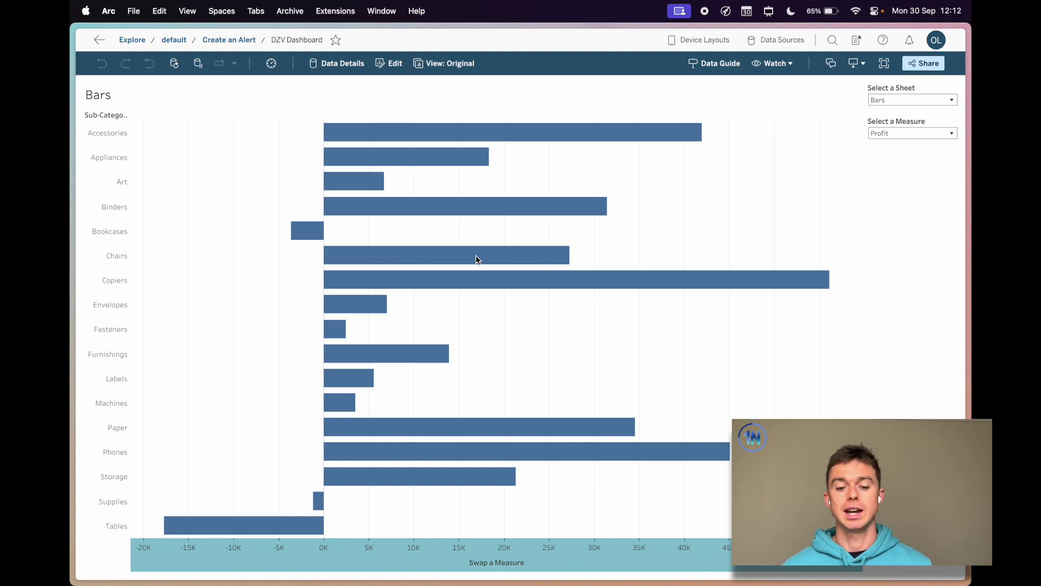
Step: Reopen the dashboard's Alerts panel via Watch, then open and close the first alert's Actions menu
click(785, 63)
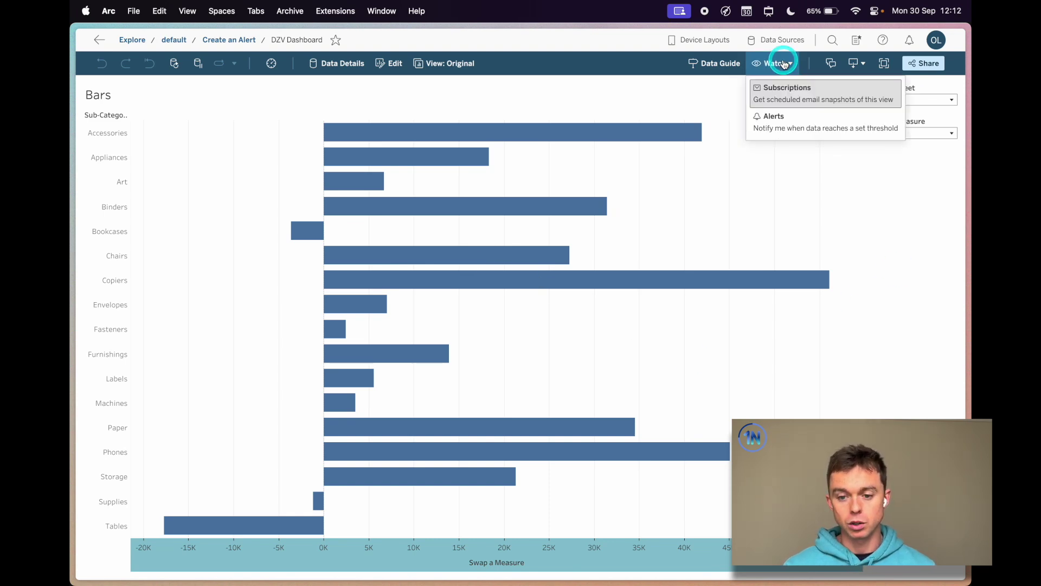
click(804, 123)
click(824, 149)
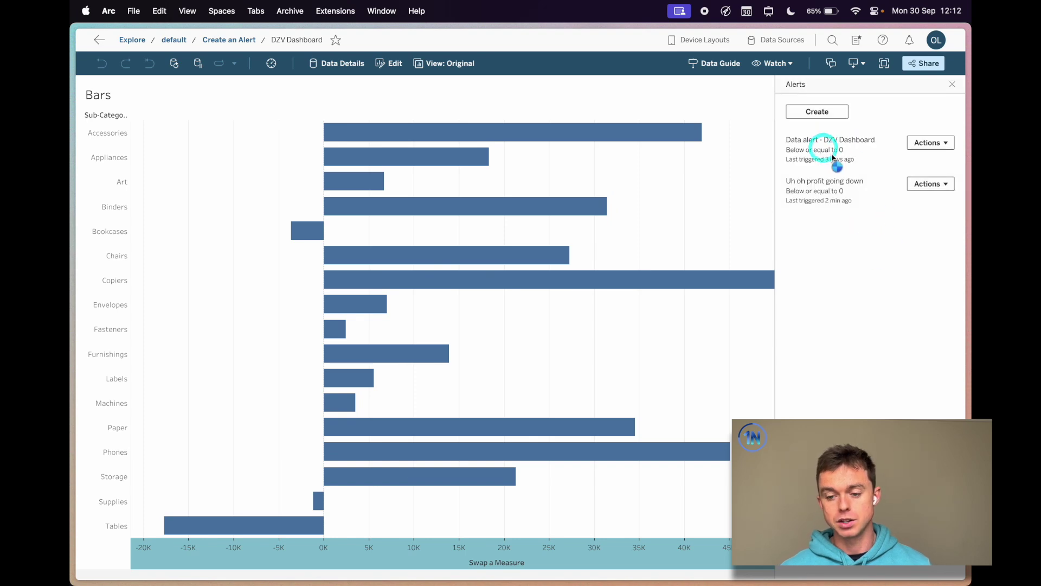
click(929, 142)
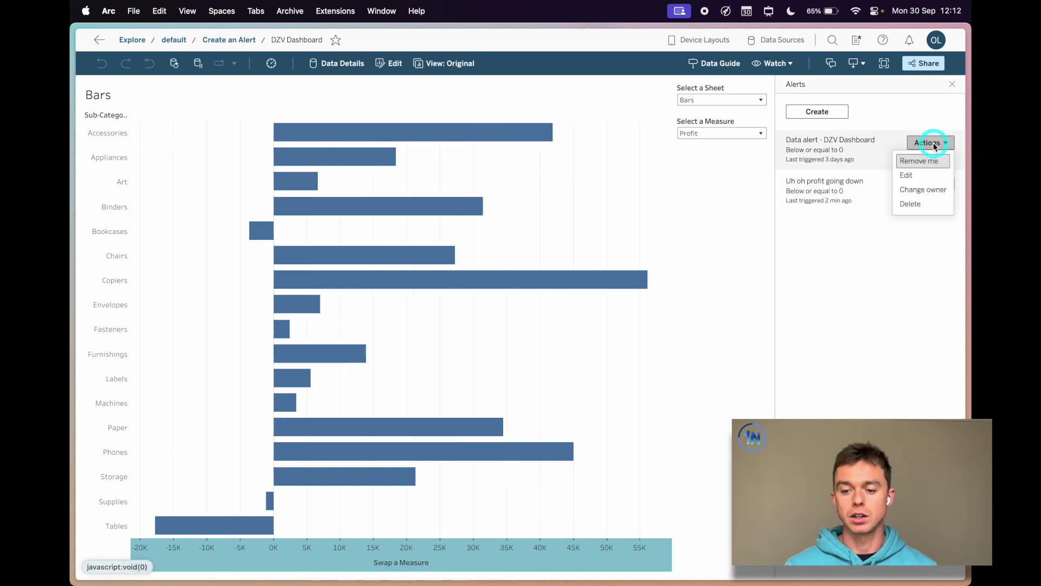
click(930, 143)
click(859, 308)
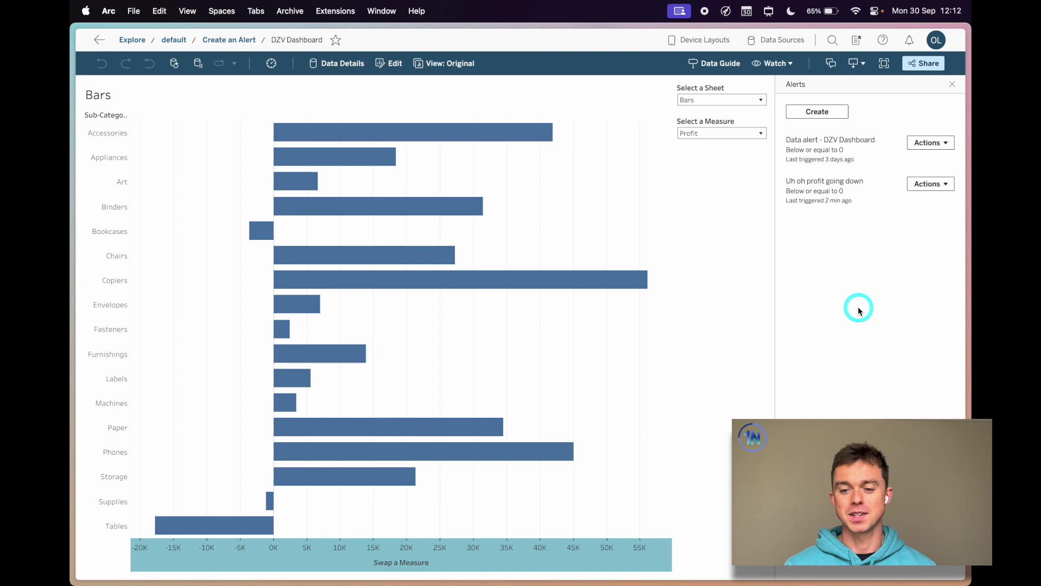